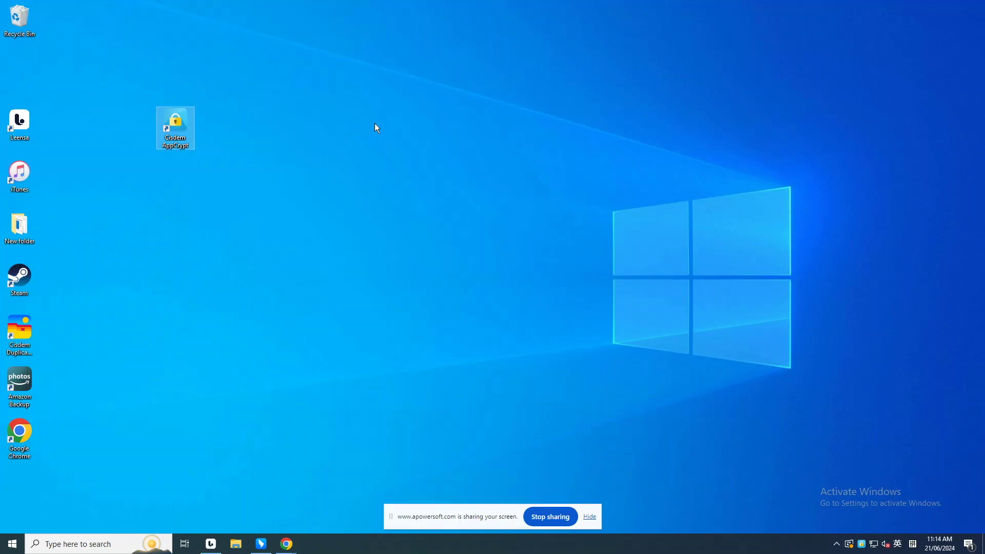
Unlock AppCrypt, switch to Web Block, and open the Cisdem Web Blocker extension page for Chrome.
left_click(864, 545)
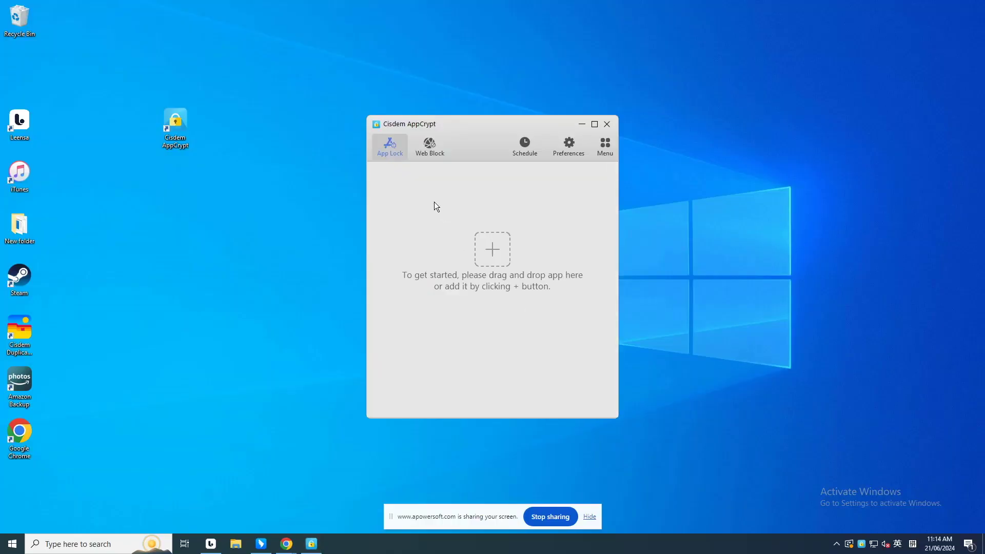
left_click(432, 161)
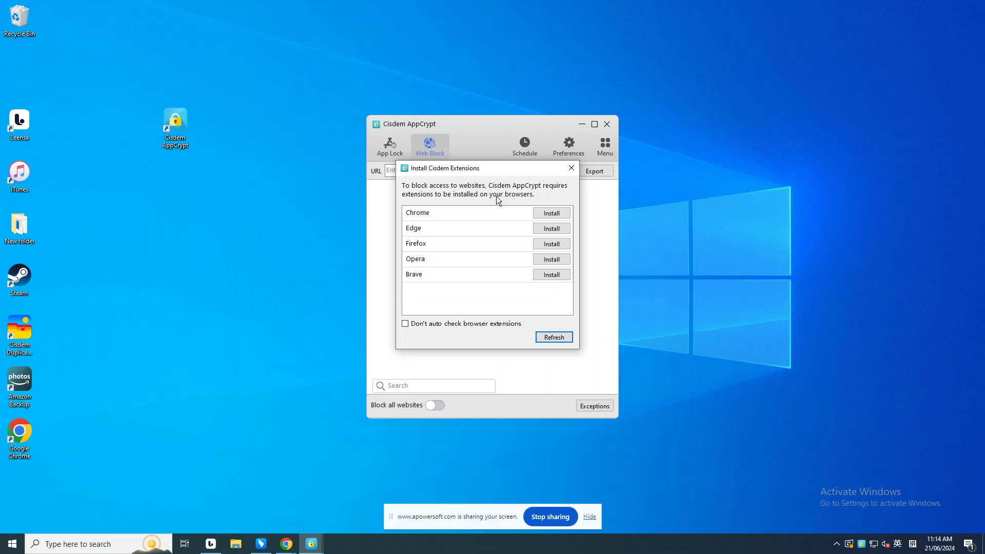
left_click(552, 213)
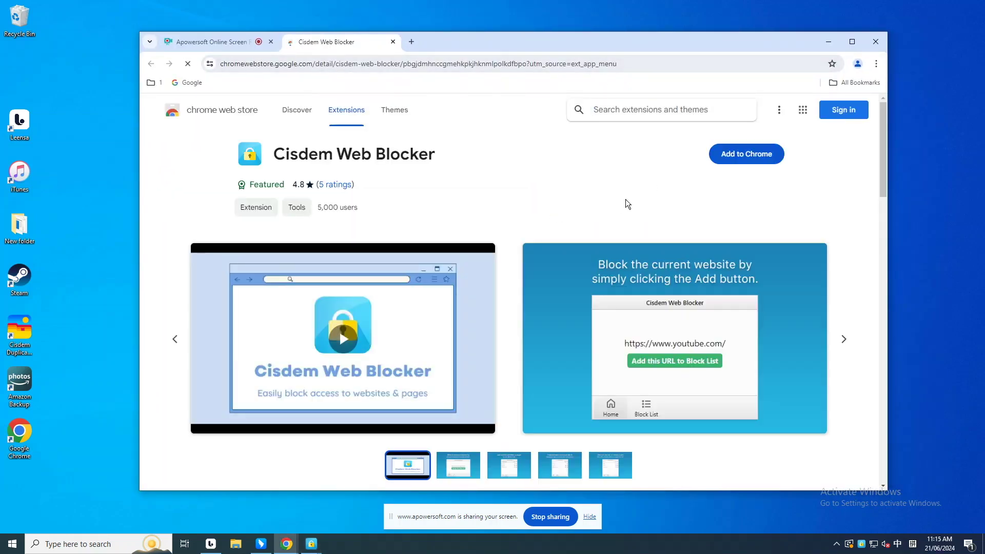
Add the Cisdem Web Blocker extension to Chrome and dismiss the extension-added notice.
left_click(738, 158)
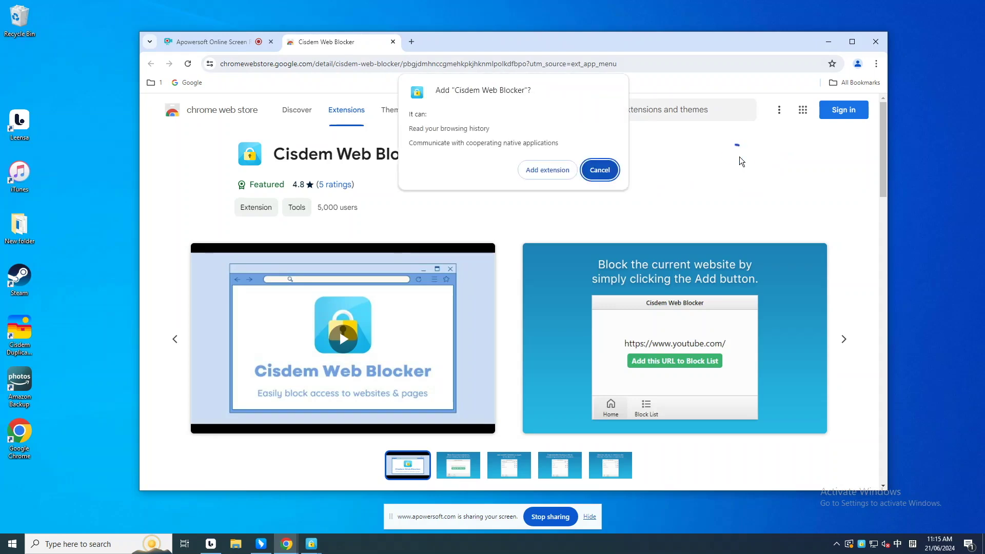
left_click(533, 170)
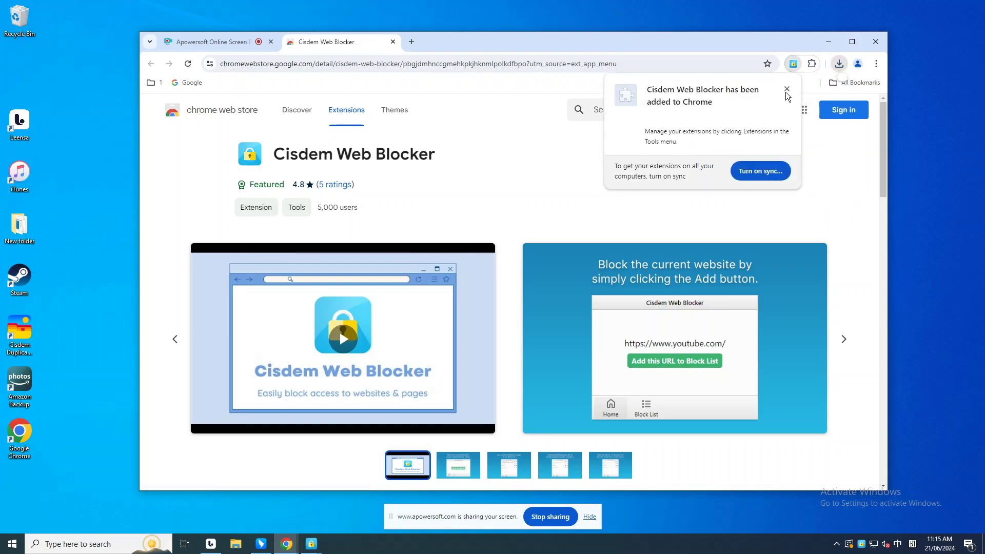
left_click(786, 92)
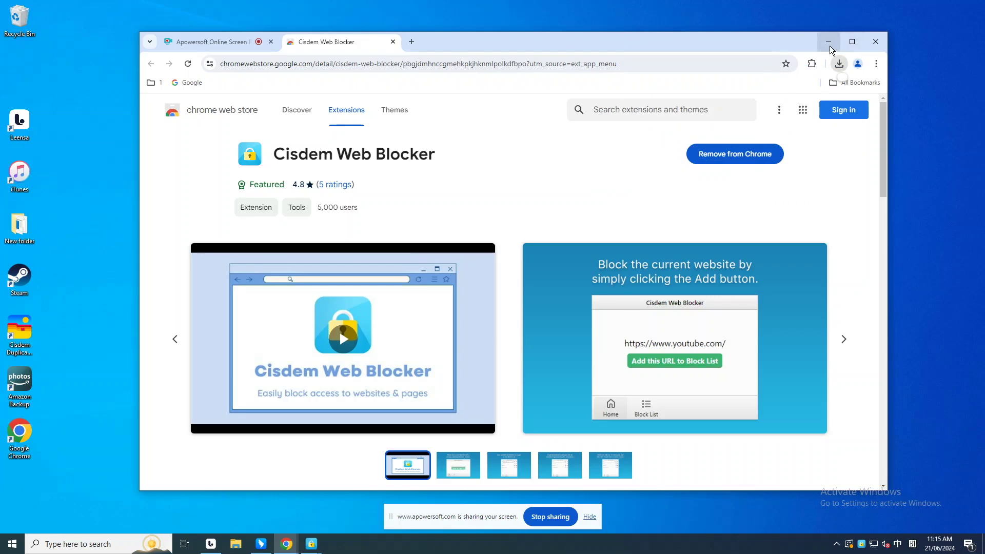
left_click(828, 42)
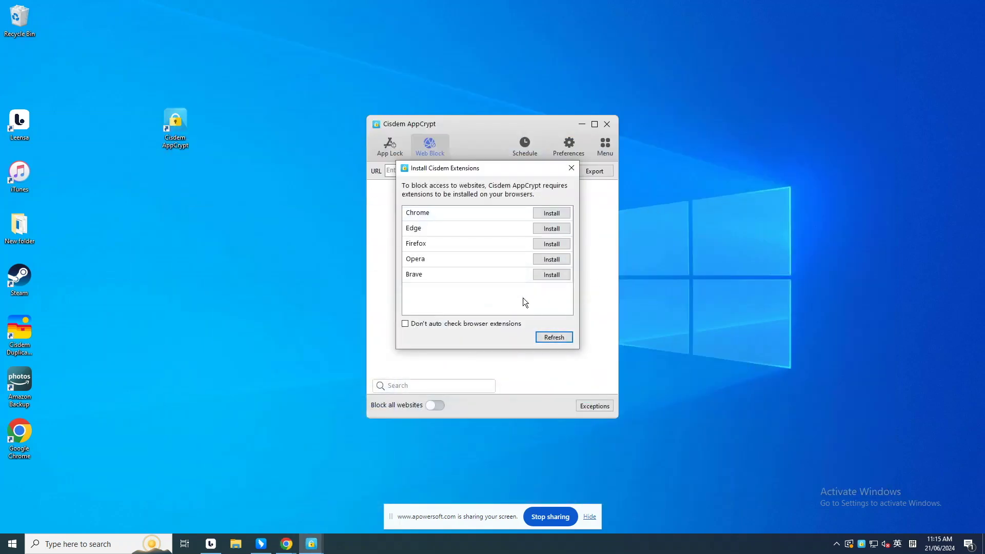
Refresh the extension check, close the prompt, and add web.whatsapp.com to the block list.
left_click(554, 339)
left_click(571, 171)
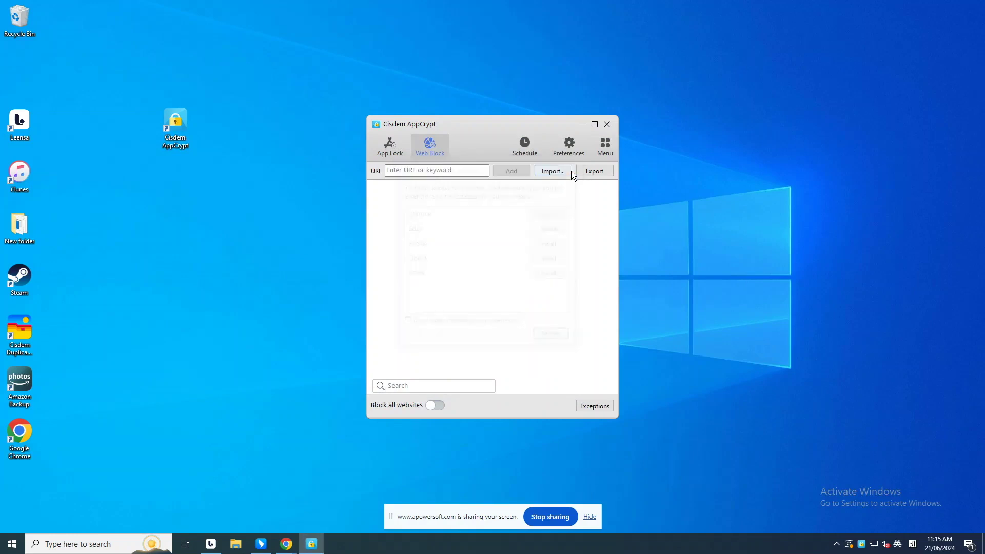
left_click(434, 171)
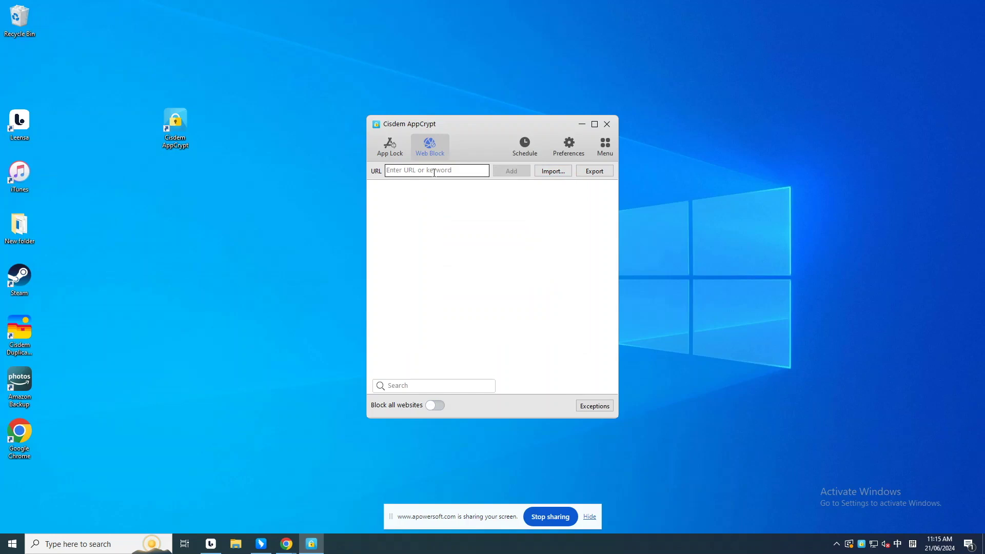
key("shift")
type("web.whatsapp.com")
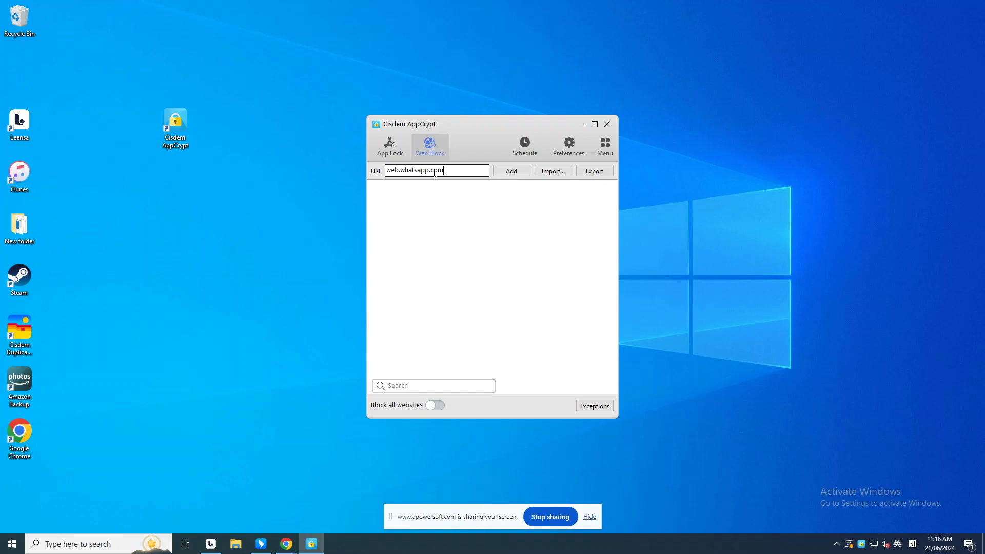
left_click(512, 173)
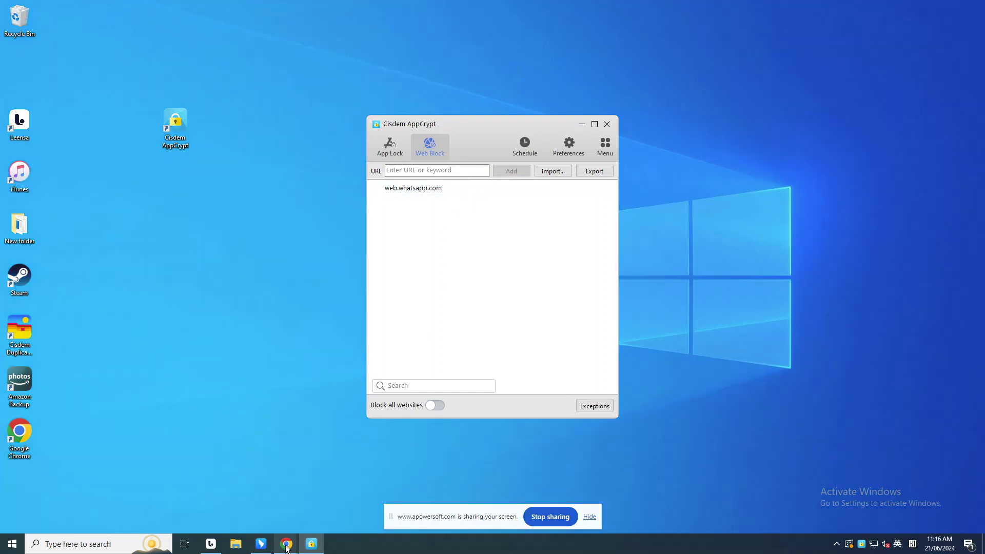
Search Google for 'whatsapp web' in a new Chrome tab and confirm the site is blocked.
mouse_move(289, 543)
left_click(271, 467)
left_click(405, 42)
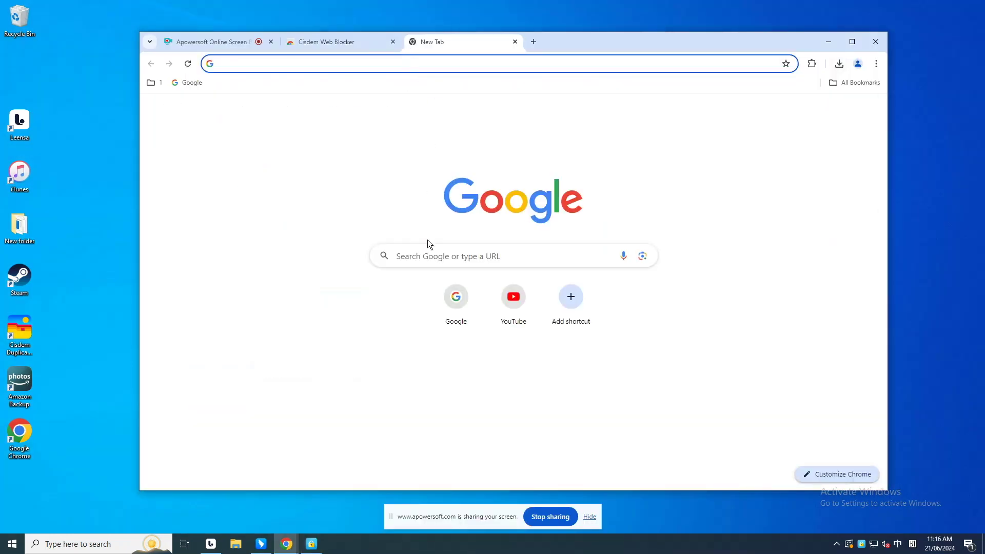
left_click(415, 255)
type("whatsa")
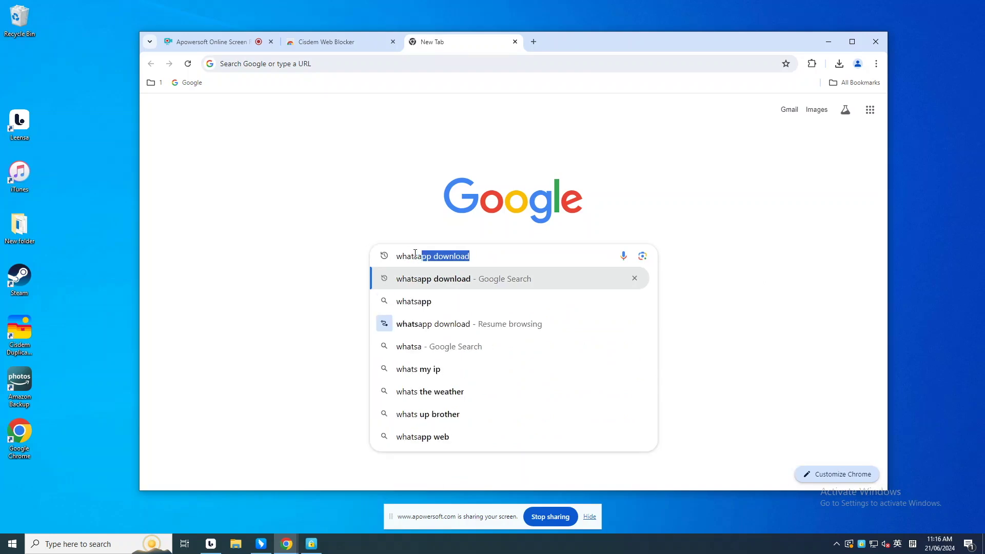
type("pp web")
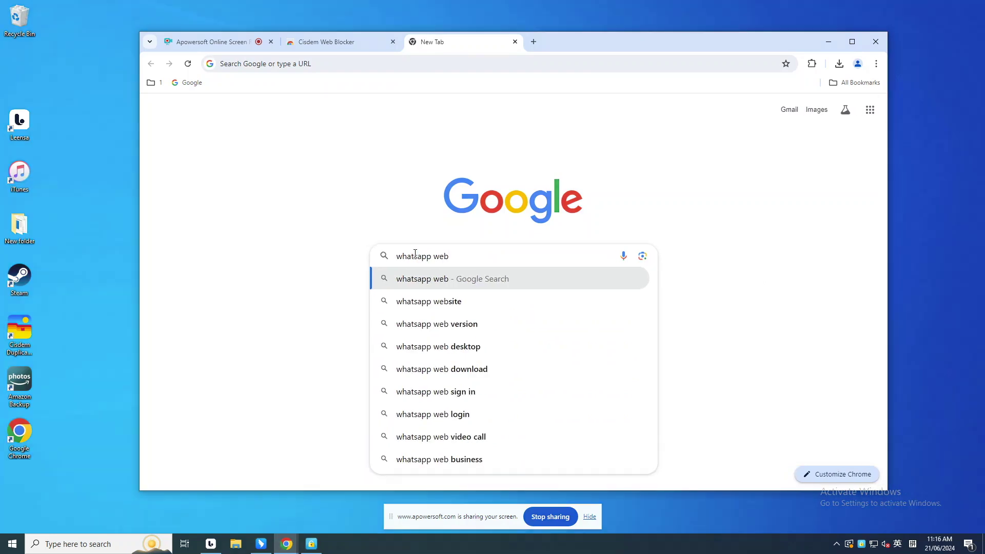
key("Return")
left_click(283, 206)
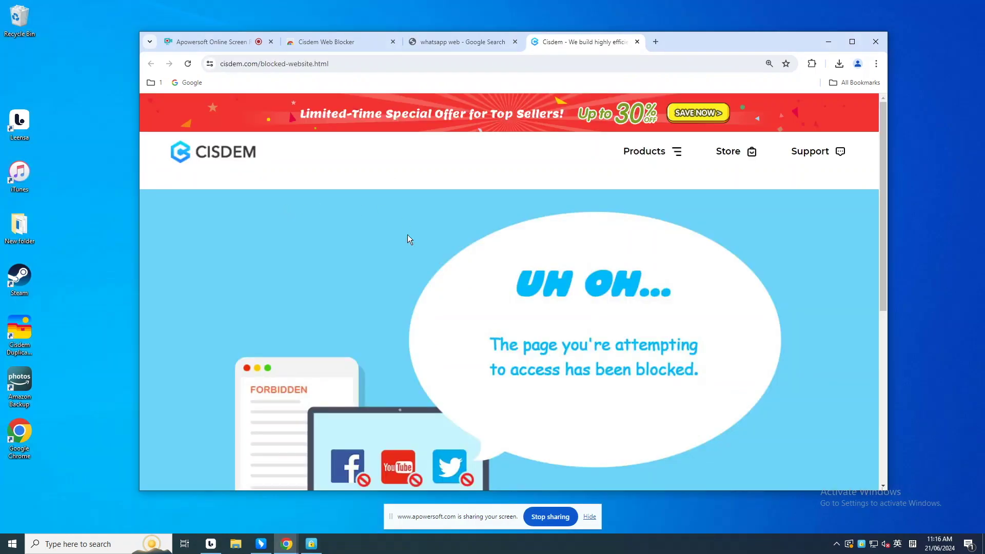
scroll(401, 254, "down", 3)
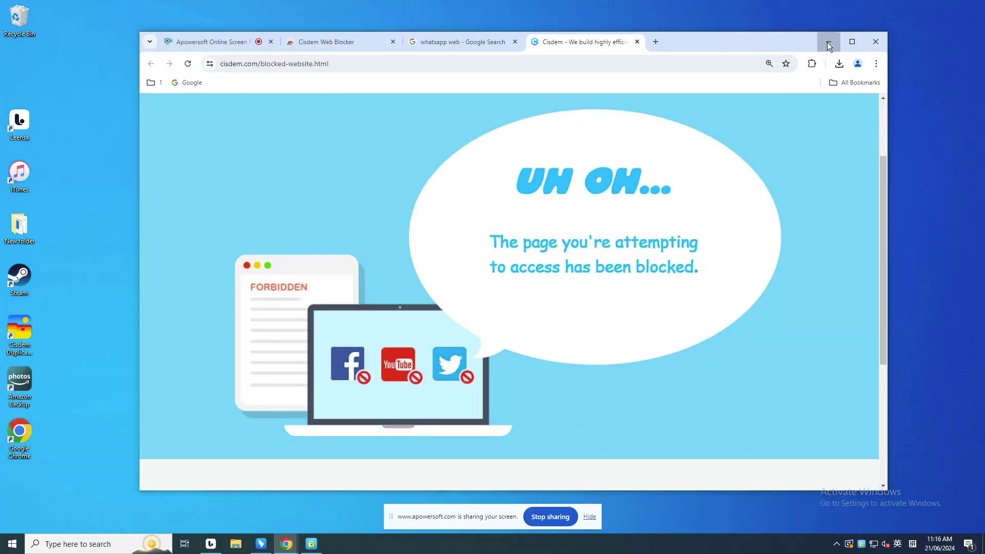
left_click(828, 41)
left_click(430, 171)
Add youtube.com and facebook.com to the website block list.
type("y")
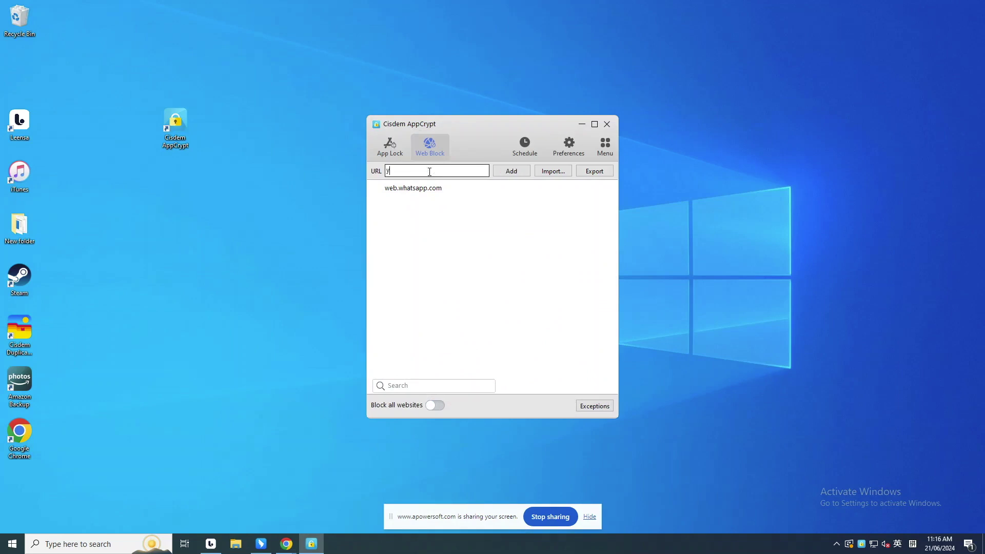
type("outube.com")
left_click(507, 171)
left_click(411, 169)
type("facebook.com")
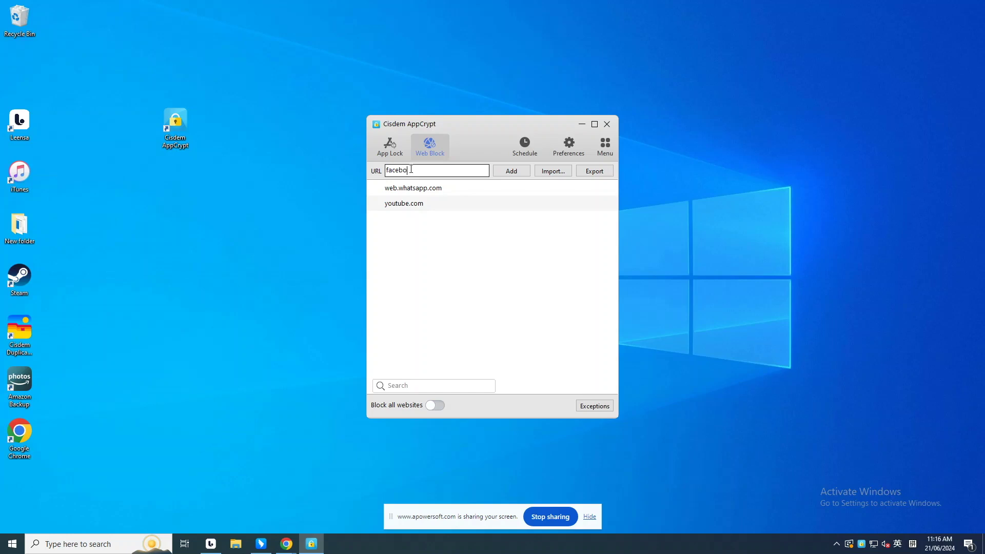
left_click(505, 173)
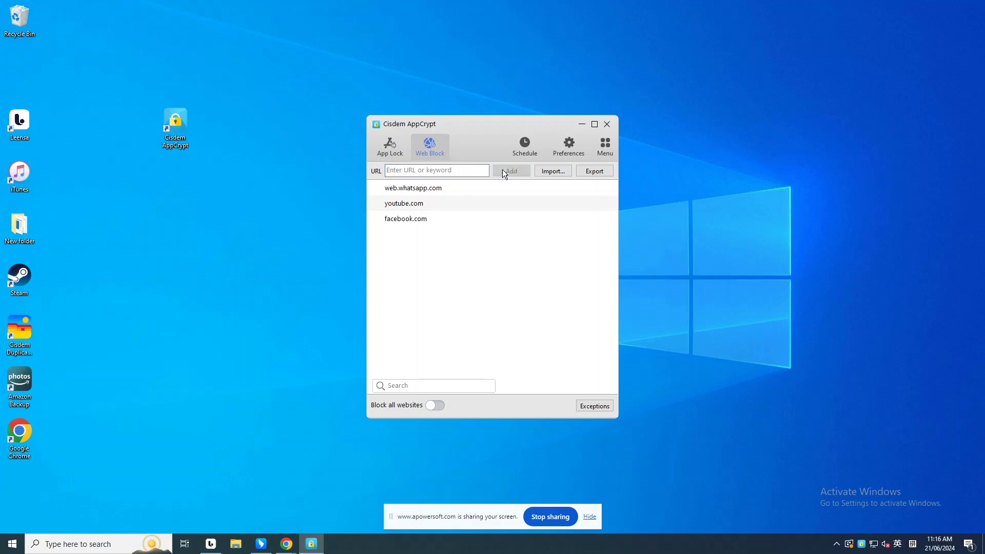
Import the preset Social Sites list and select the web.whatsapp.com entry.
left_click(562, 175)
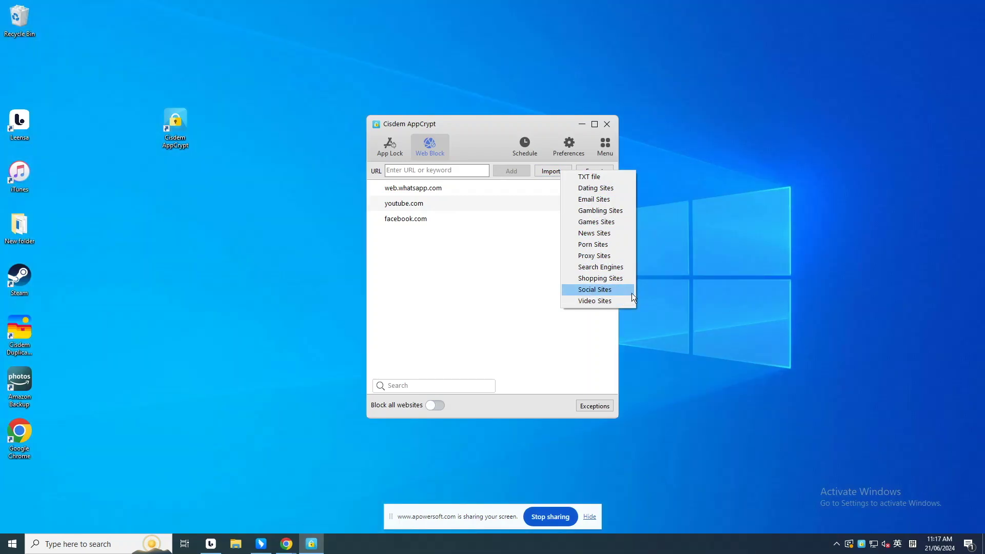
left_click(632, 292)
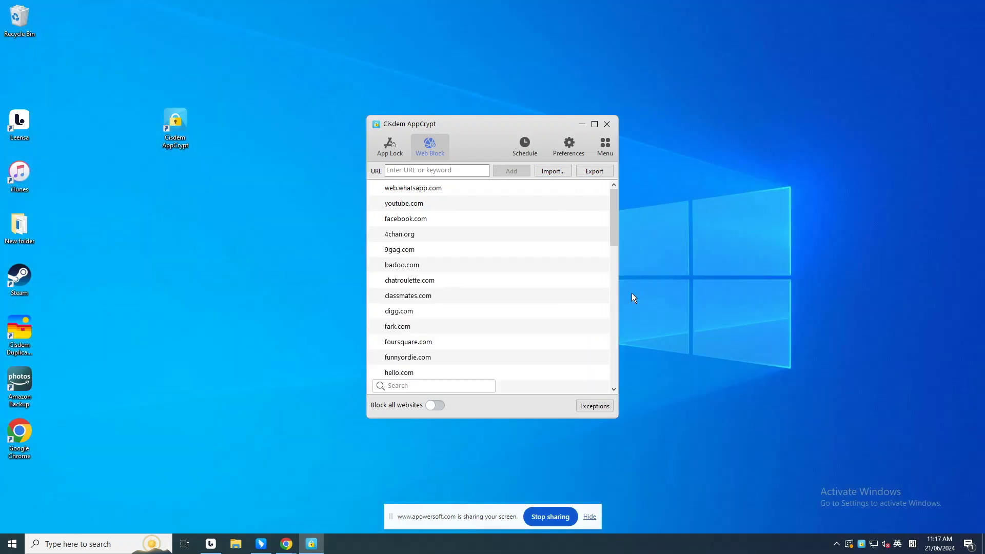
left_click_drag(612, 211, 580, 177)
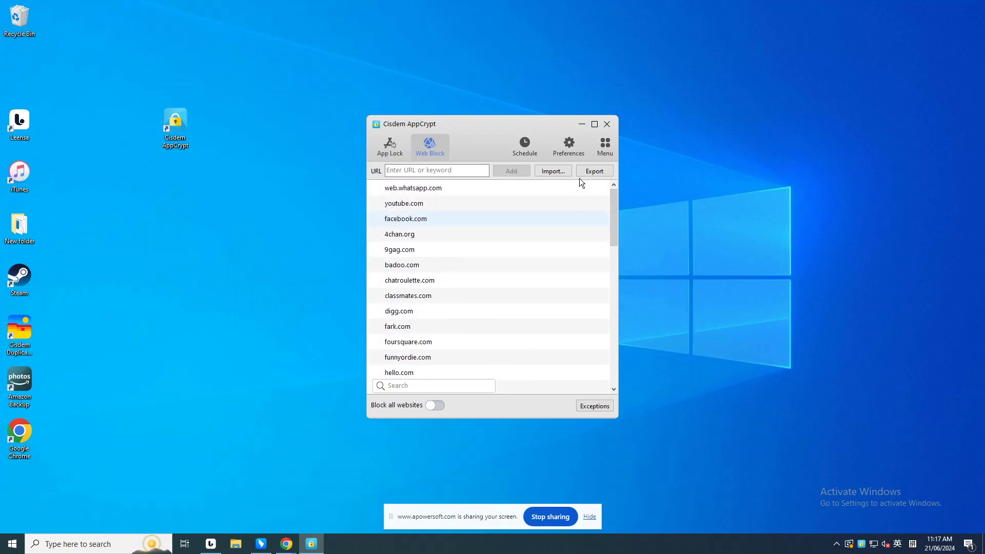
left_click(463, 189)
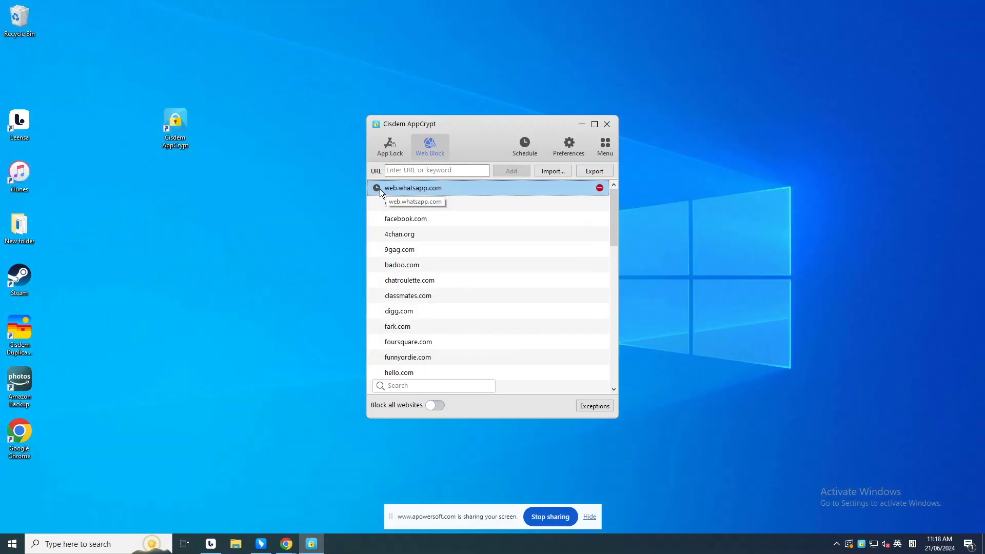
Open web.whatsapp.com's schedule, enable a custom schedule, and add a blocking time period.
left_click(377, 189)
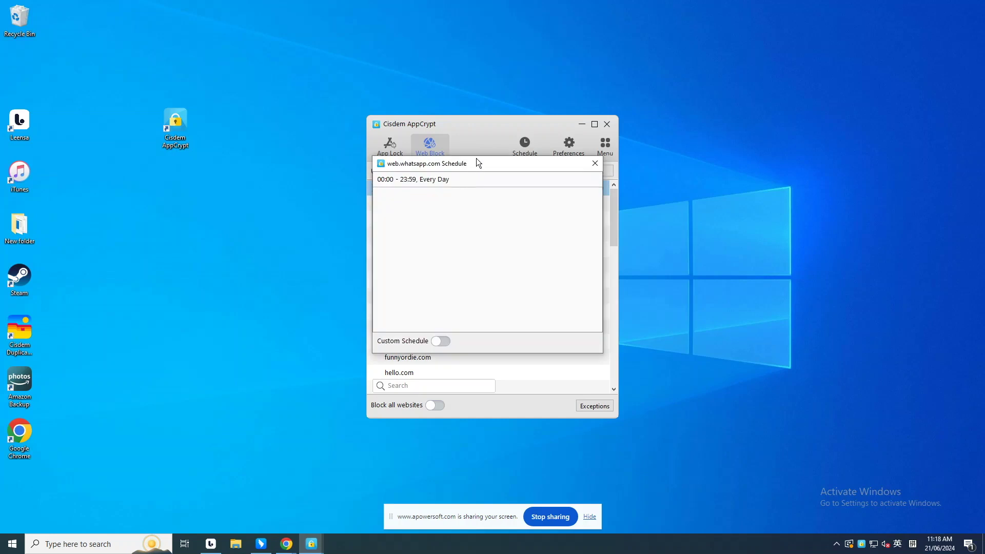
left_click_drag(476, 161, 473, 204)
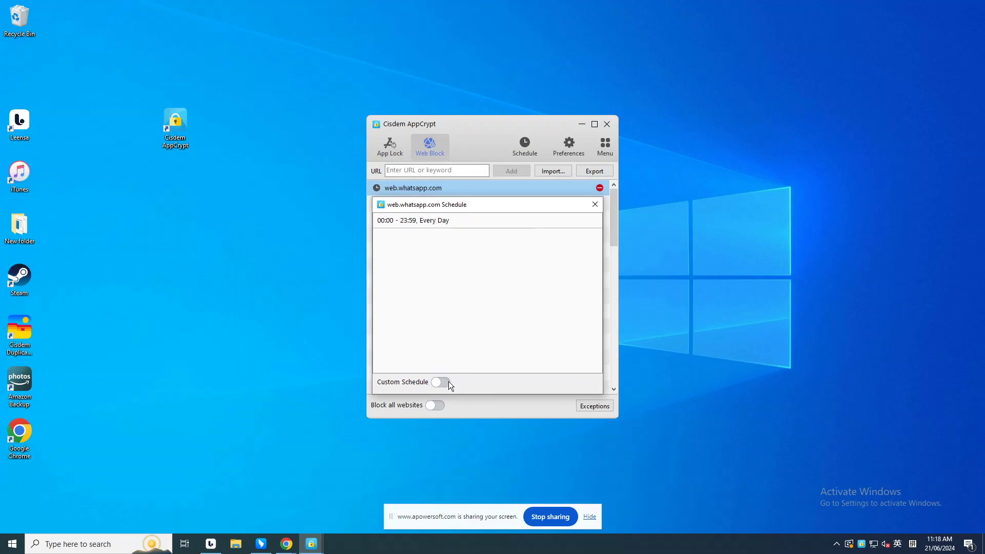
left_click(445, 382)
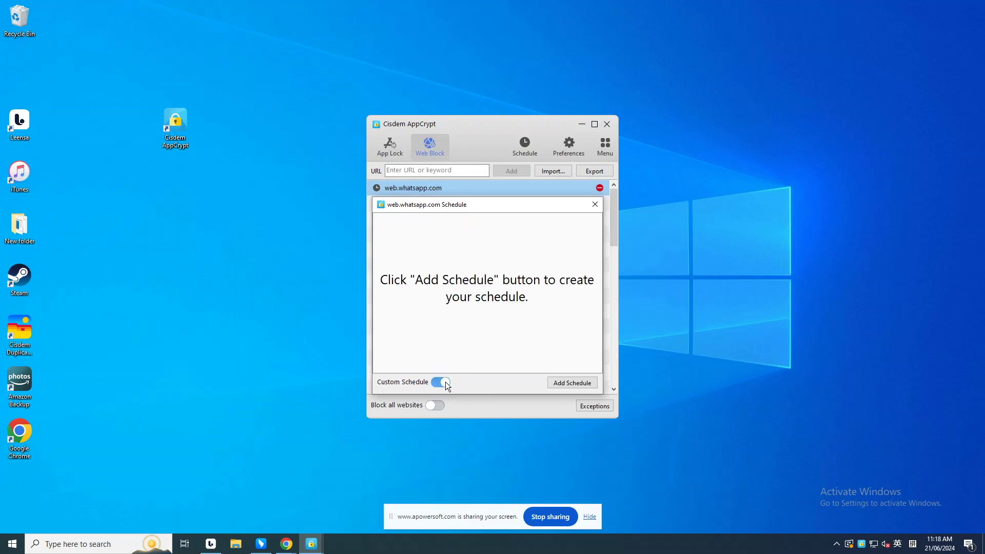
left_click(573, 383)
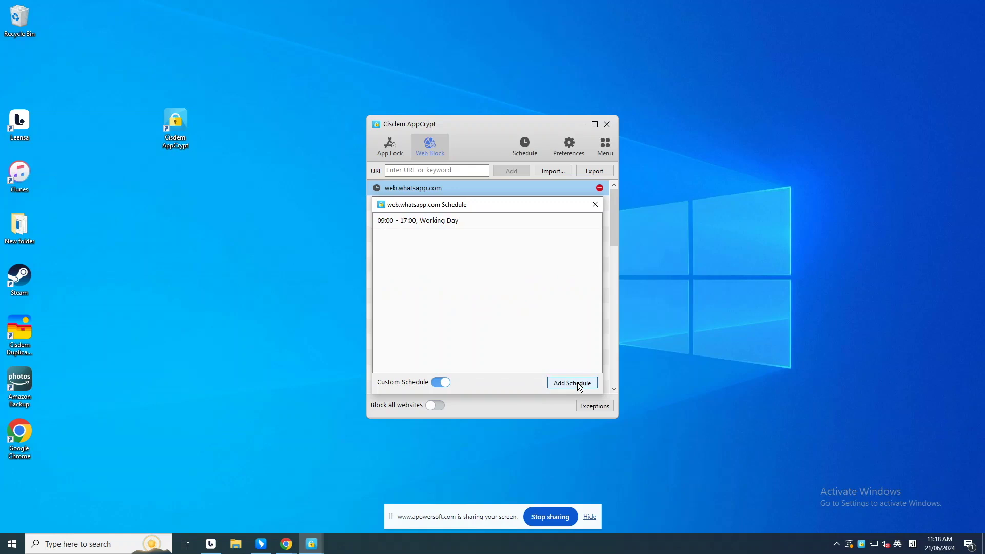
Edit the period's end time, keep Working Day as the days option, and close the schedule.
left_click(454, 224)
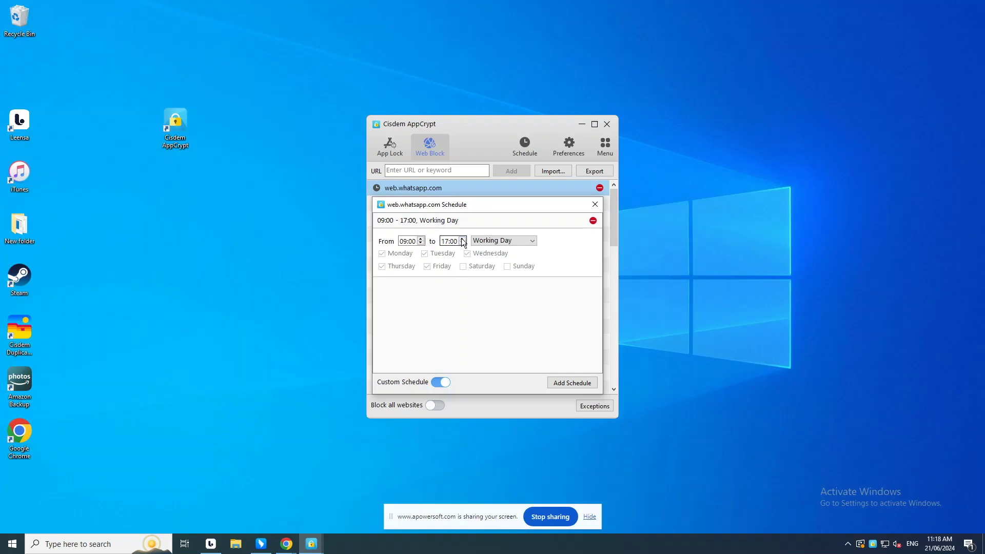
left_click(462, 241)
left_click(494, 296)
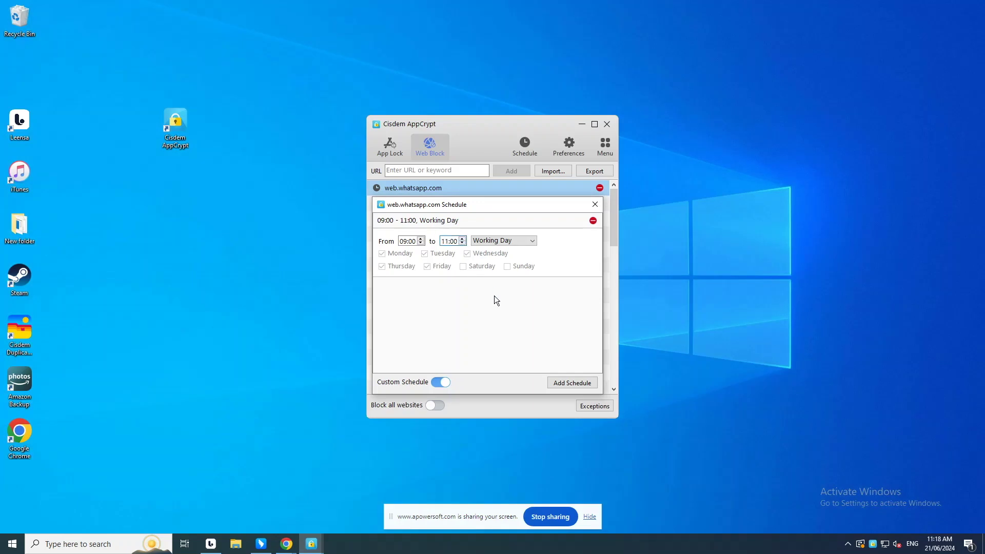
left_click(522, 242)
left_click(529, 240)
left_click(595, 204)
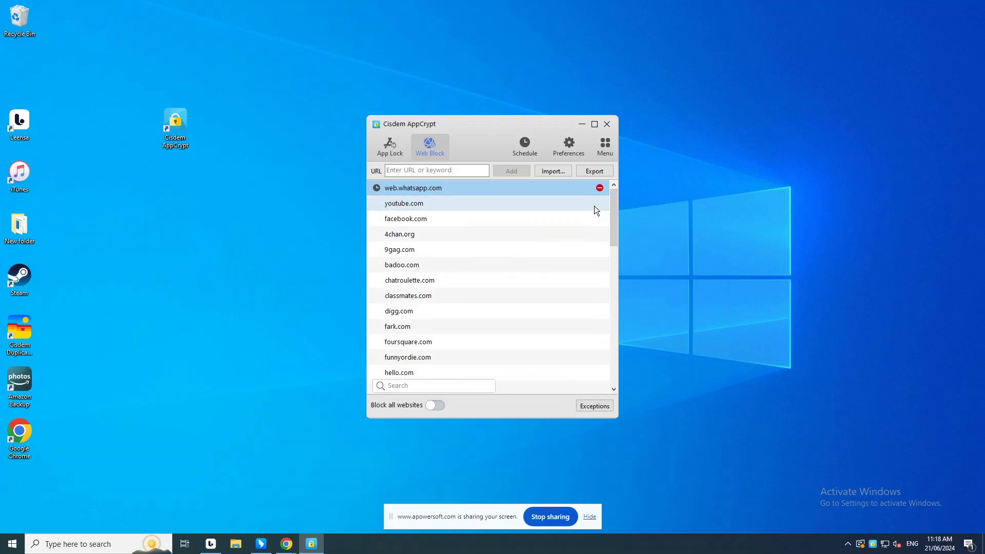
left_click(453, 190)
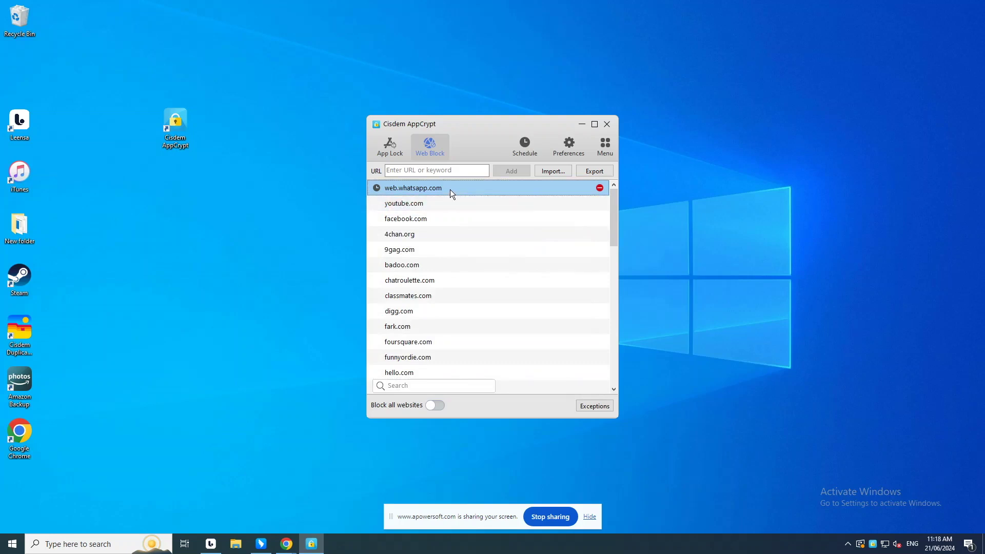
left_click(430, 200)
left_click(427, 189)
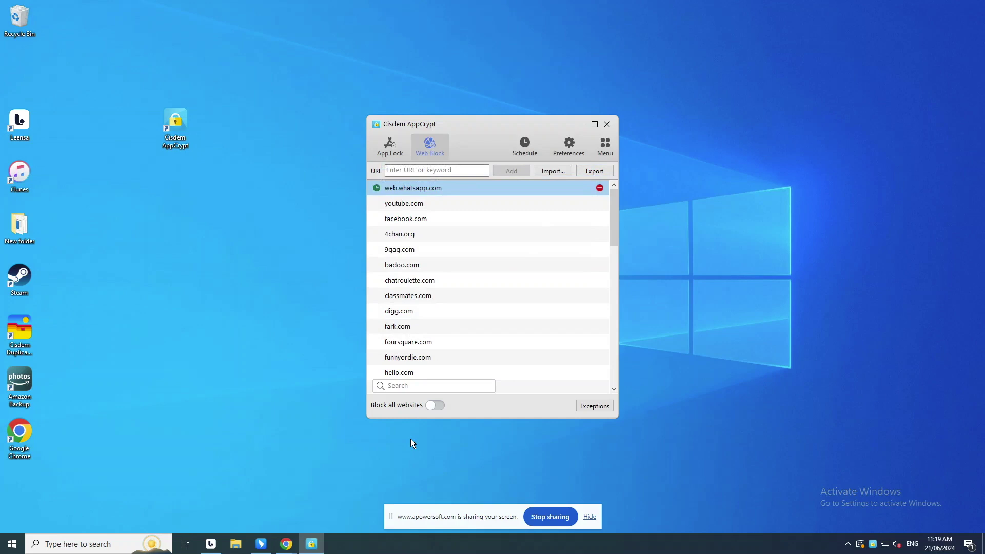
mouse_move(286, 543)
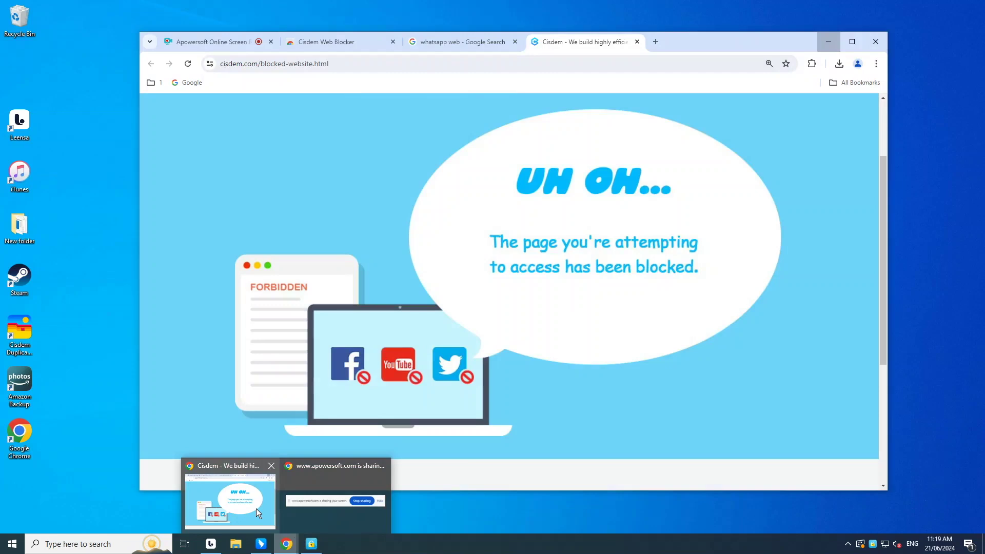
Close the Cisdem blocked-page tab, reopen and close WhatsApp Web, then minimise Chrome.
left_click(257, 509)
left_click(636, 42)
left_click(291, 204)
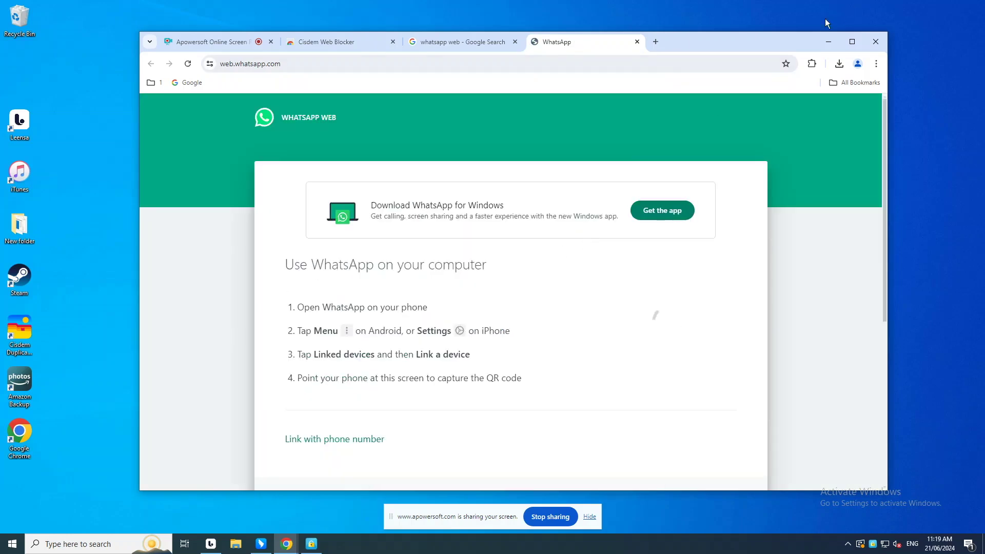
left_click(637, 42)
left_click(828, 42)
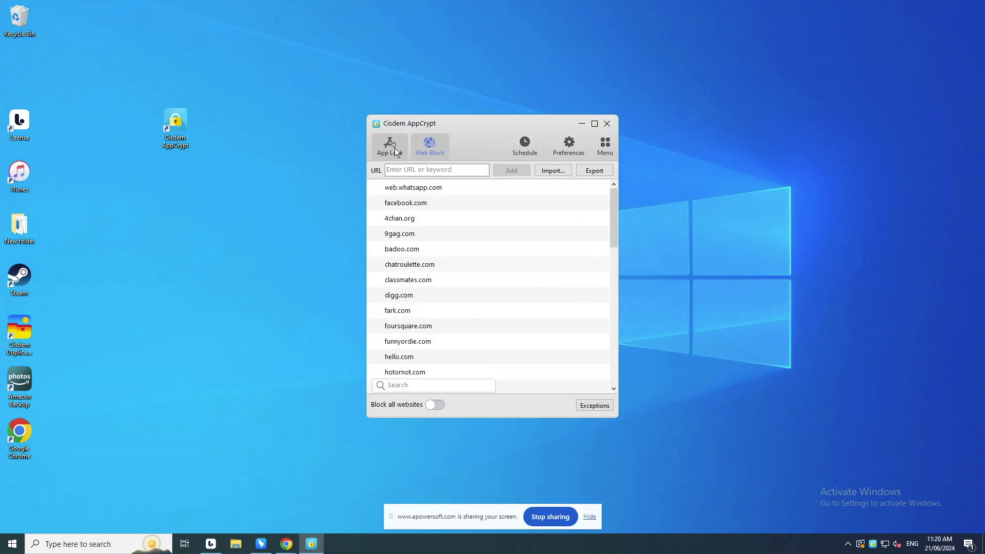
Switch to the App Lock section and move the AppCrypt window to the upper right.
left_click(395, 149)
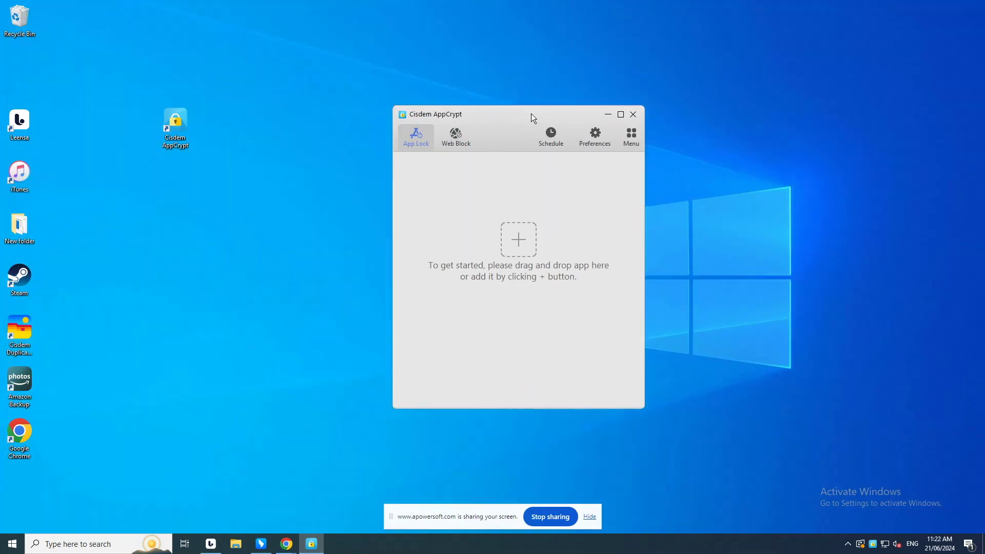
left_click_drag(531, 113, 699, 56)
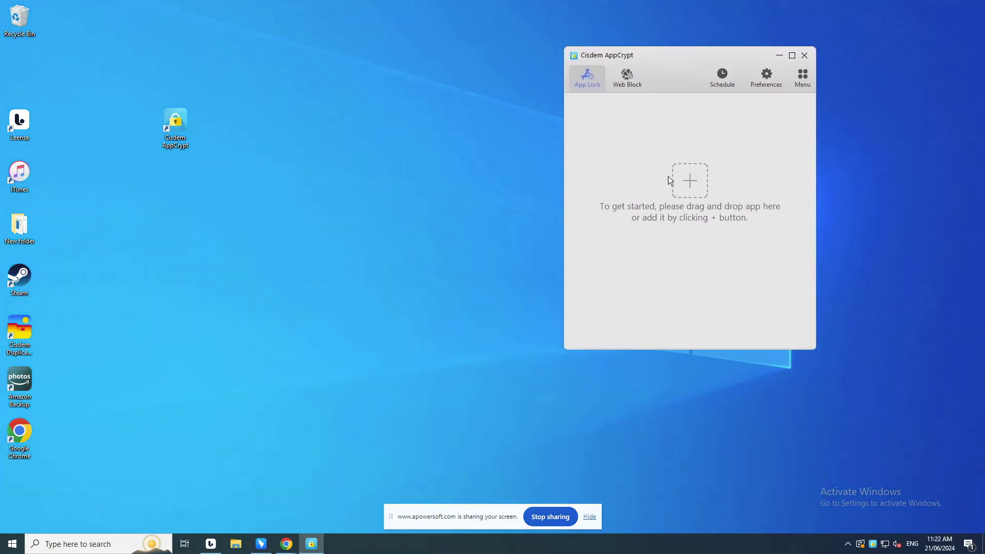
left_click(695, 183)
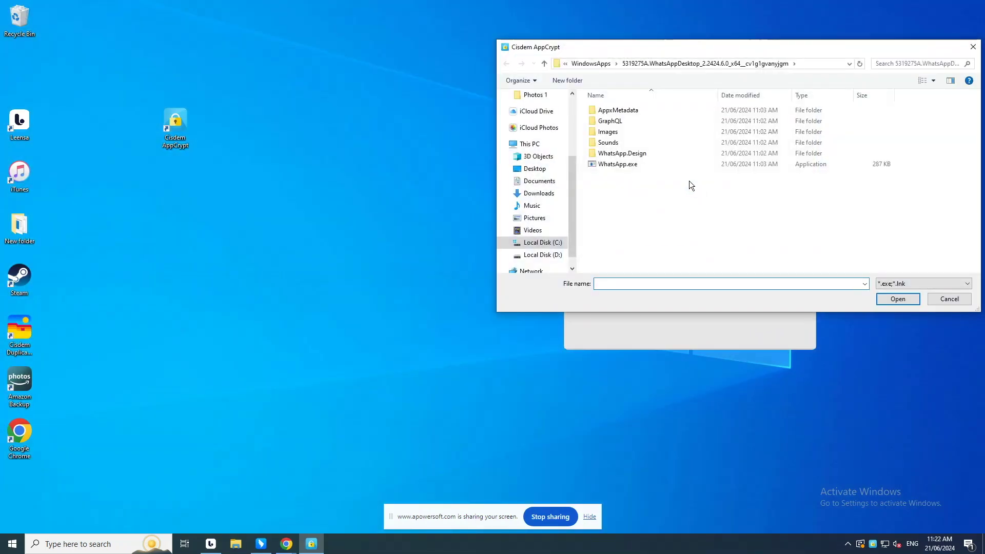
Lock WhatsApp by choosing WhatsApp.exe from C:\Program Files\WindowsApps\WhatsAppDesktop x64 folder.
left_click_drag(621, 52, 296, 78)
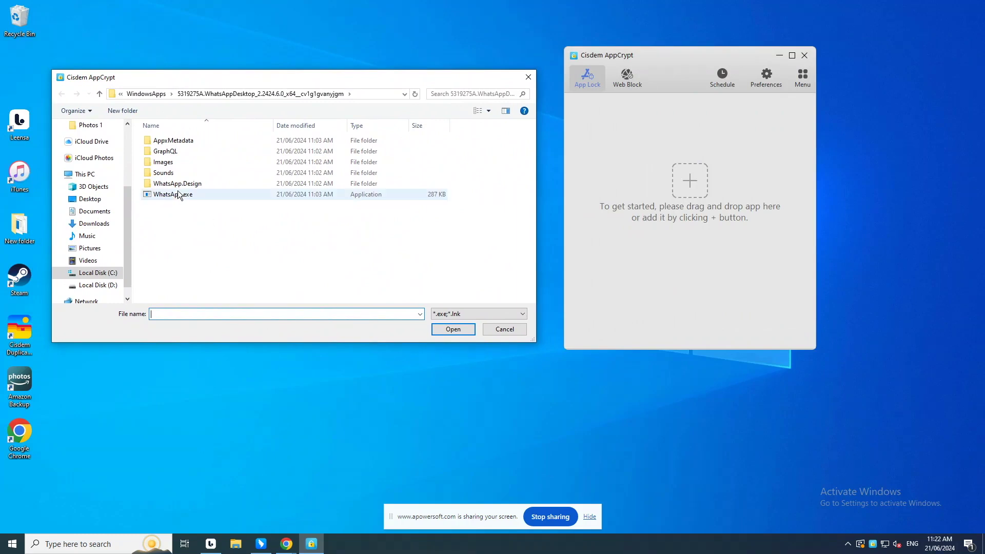
left_click(88, 274)
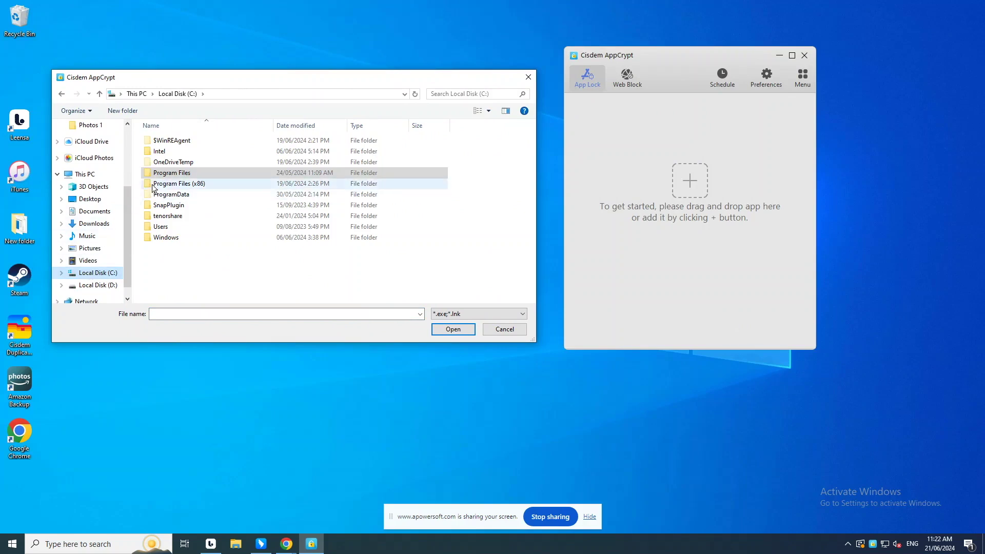
left_click(169, 175)
double_click(171, 175)
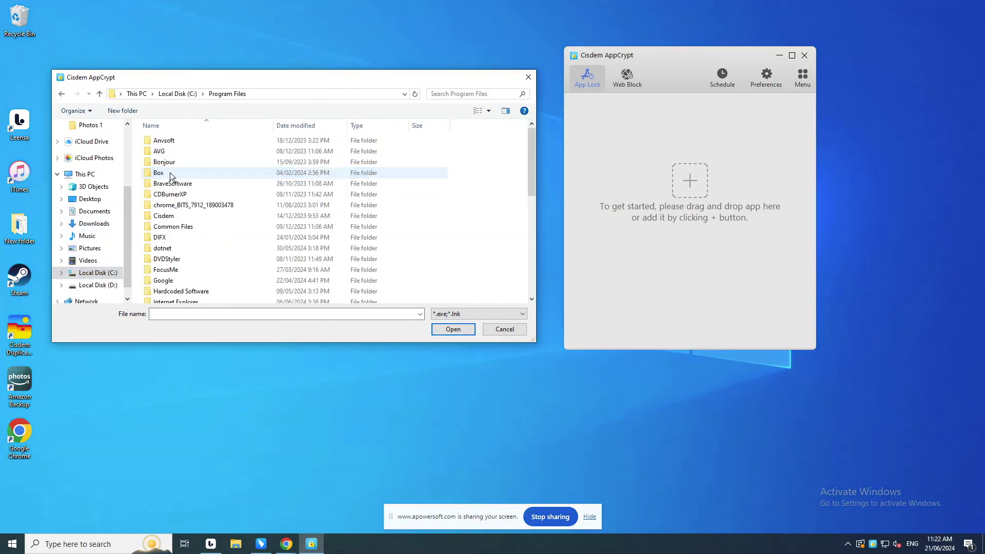
scroll(212, 219, "down", 3)
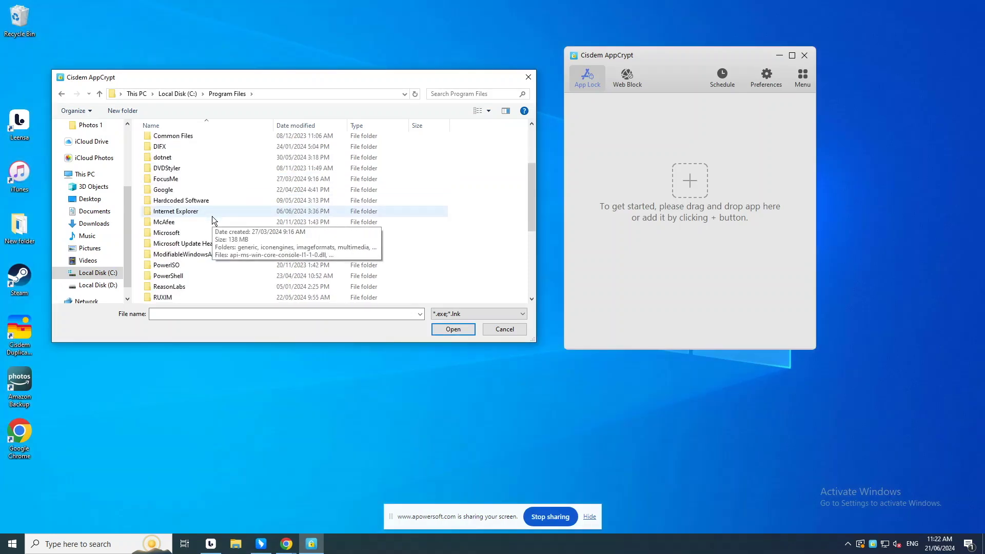
scroll(211, 220, "down", 5)
double_click(188, 275)
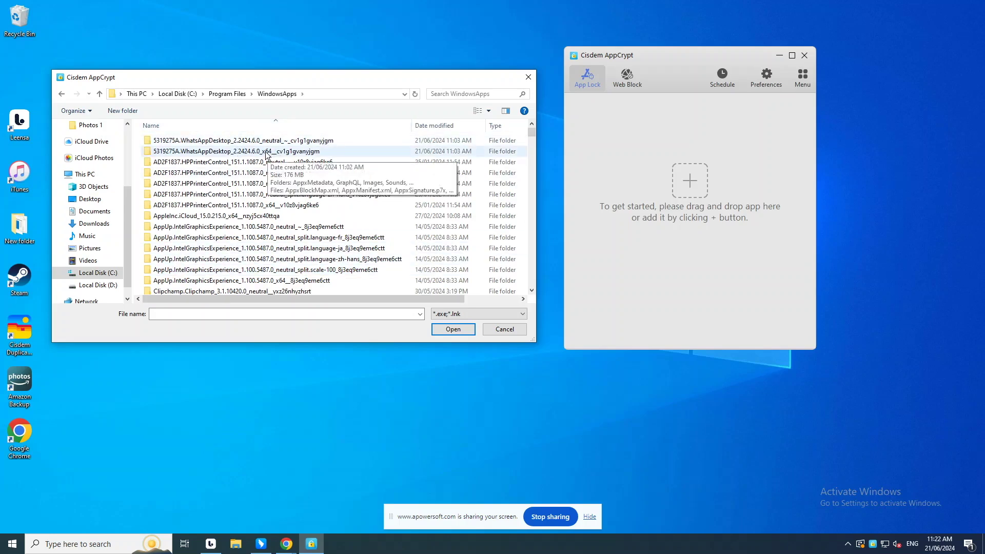
double_click(153, 154)
left_click(150, 193)
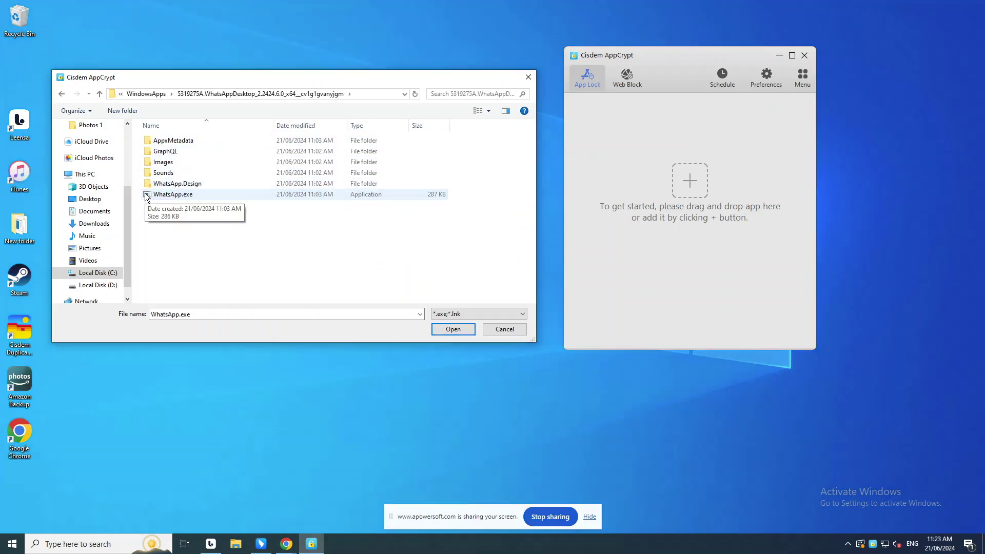
left_click(449, 331)
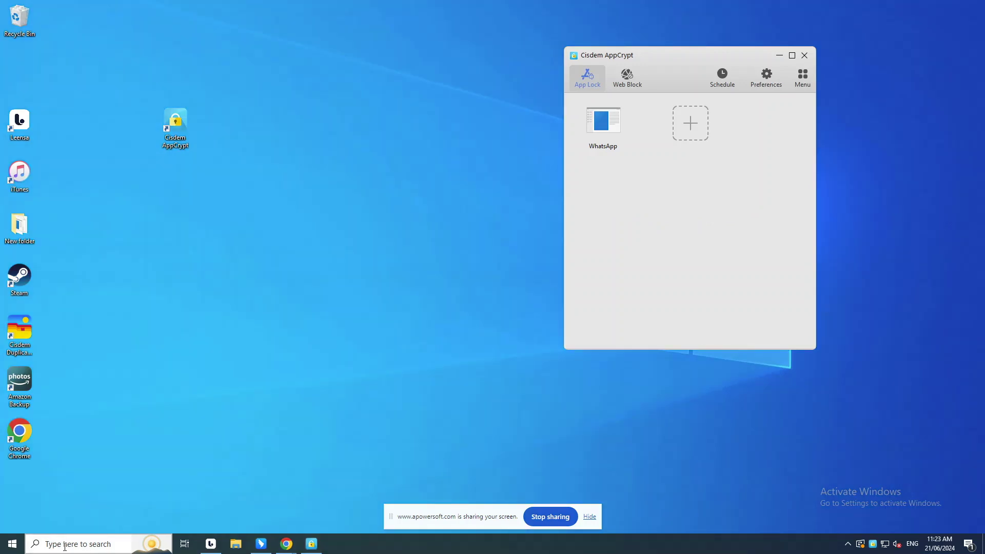
Drag the iTunes and Steam desktop shortcuts into the App Lock list beside WhatsApp.
left_click(53, 541)
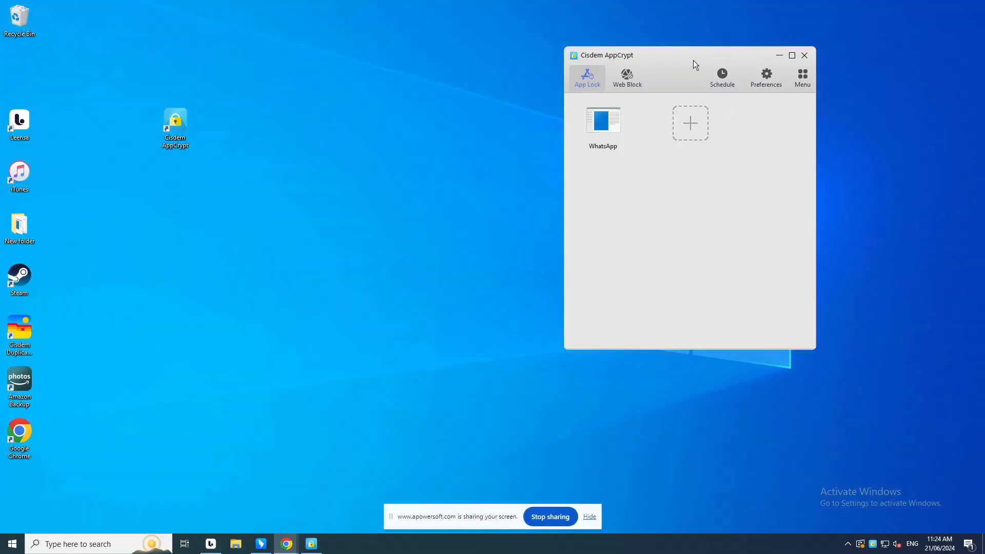
left_click_drag(694, 60, 446, 72)
left_click(355, 140)
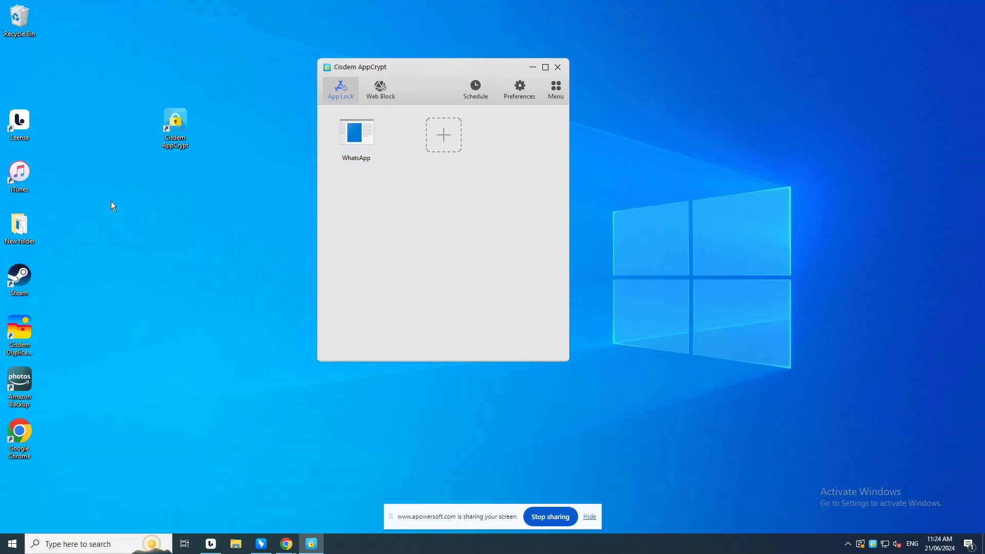
left_click_drag(14, 174, 434, 138)
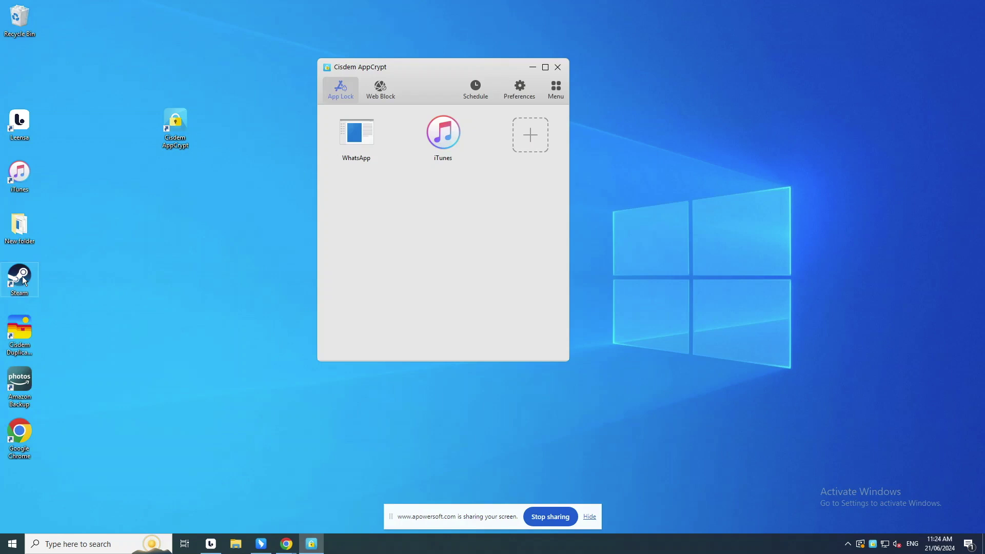
left_click_drag(21, 275, 526, 130)
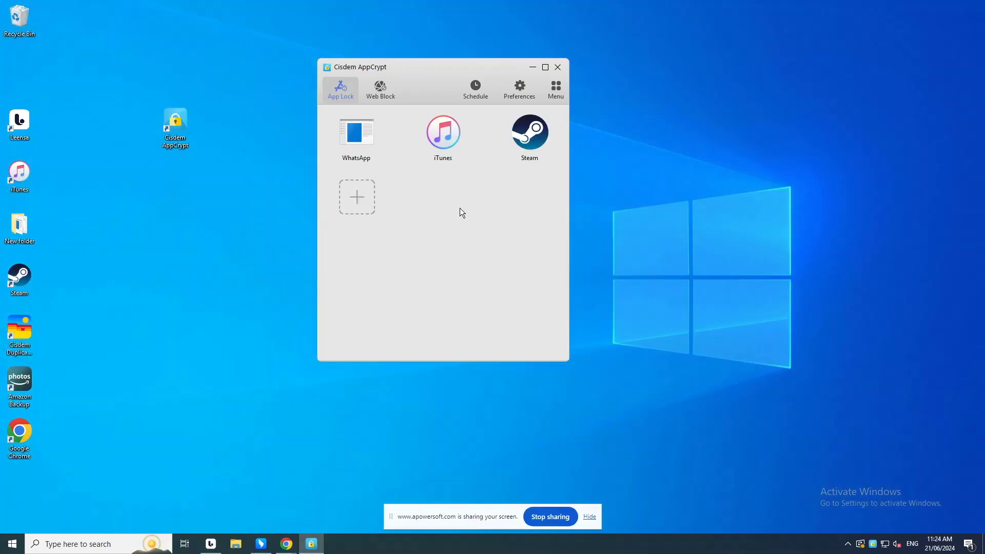
In Preferences, enable launch at startup and 5-minute auto-lock after app deactivation or leaving the computer.
left_click(520, 92)
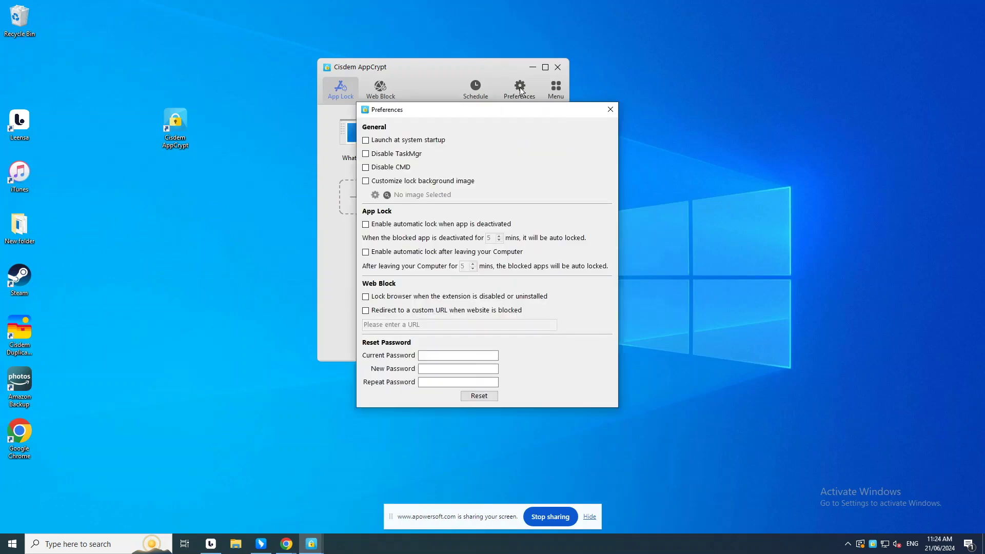
left_click(366, 141)
left_click(366, 226)
left_click(365, 251)
left_click(608, 112)
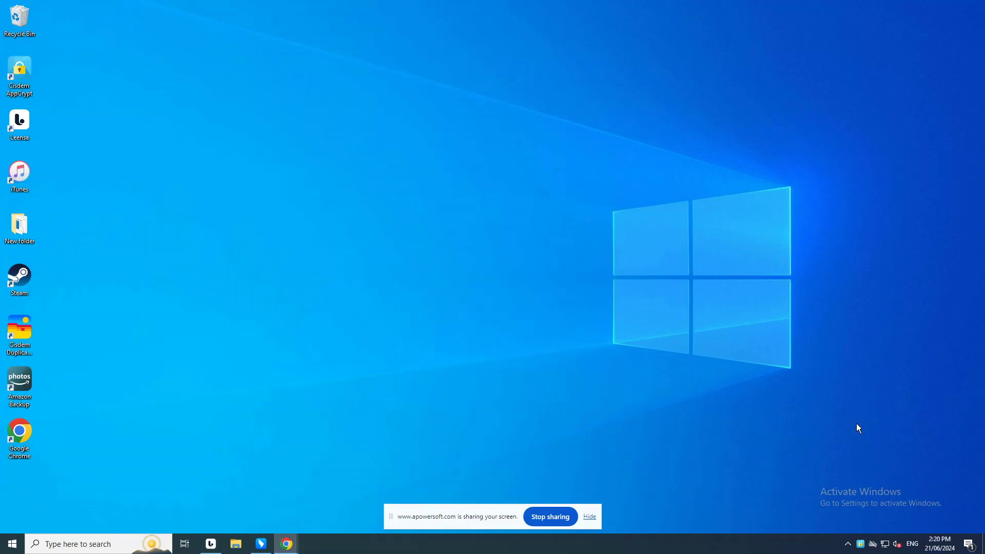
right_click(861, 544)
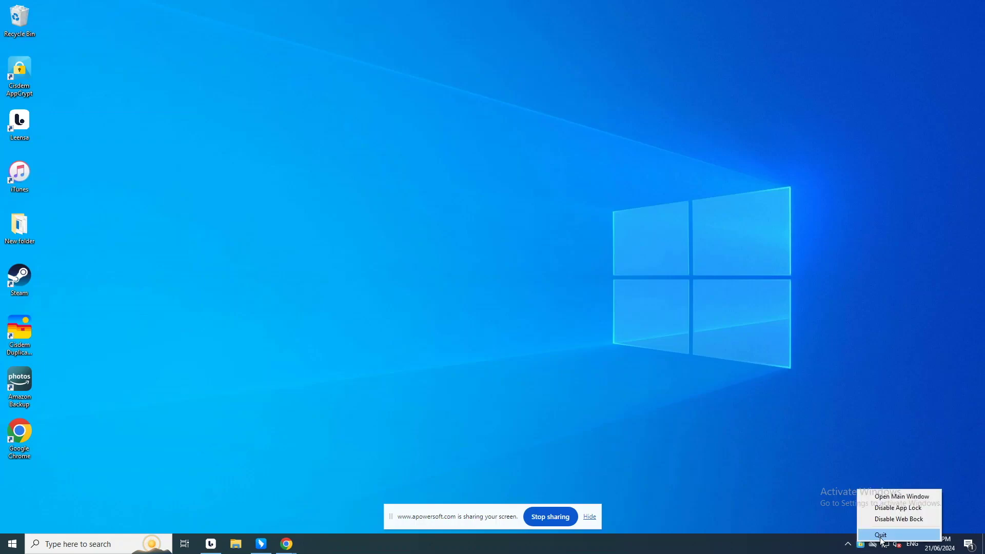
left_click(882, 535)
left_click(515, 328)
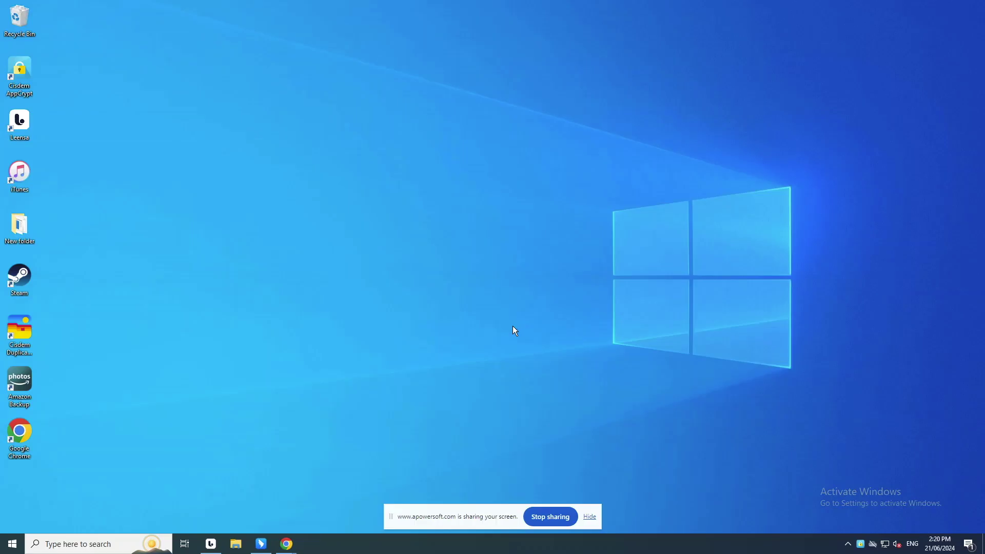